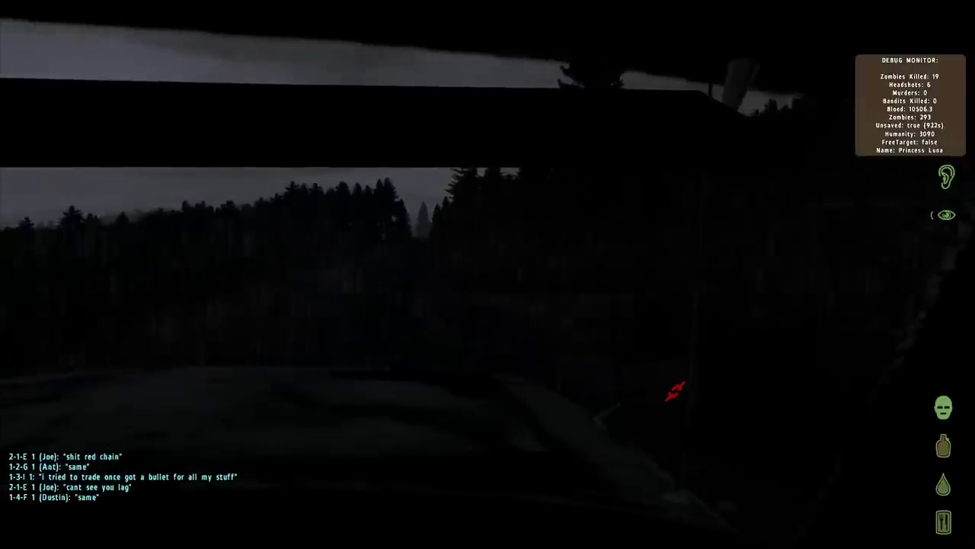
pyautogui.scroll(-1, 487, 274)
# Step: Leave the stopped GAZ and stand on foot beside the dark building in the rainy forest
pyautogui.middleClick(488, 274)
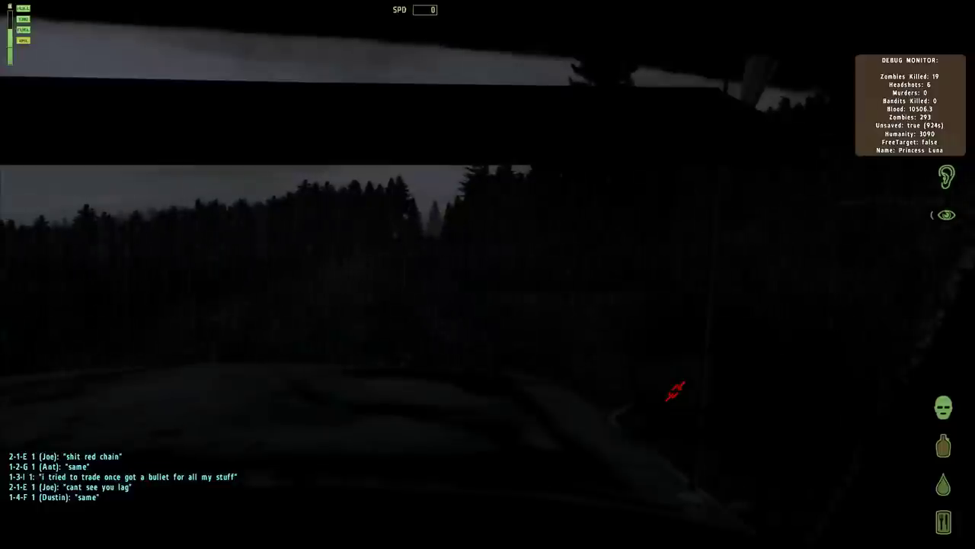
pyautogui.scroll(-1, 488, 274)
pyautogui.scroll(-1, 488, 274)
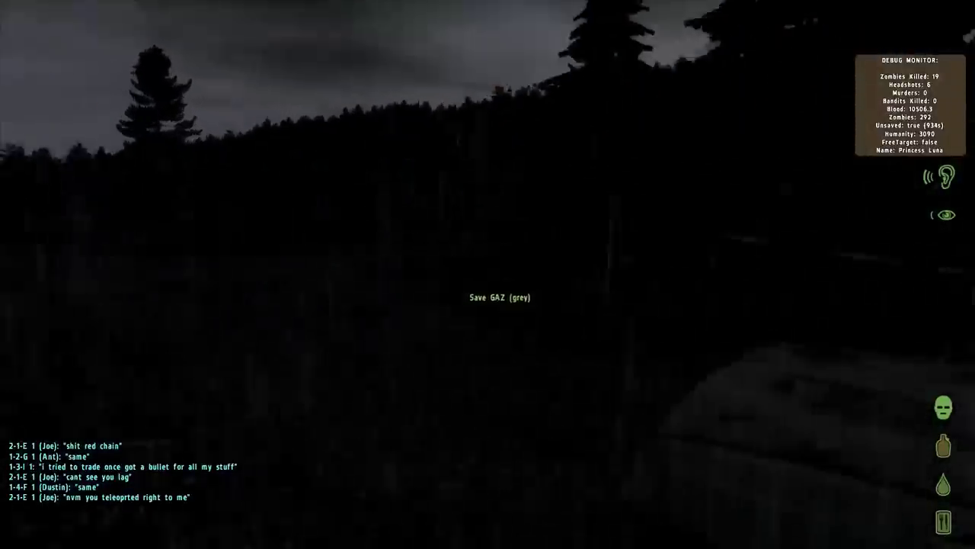
pyautogui.scroll(-1, 488, 274)
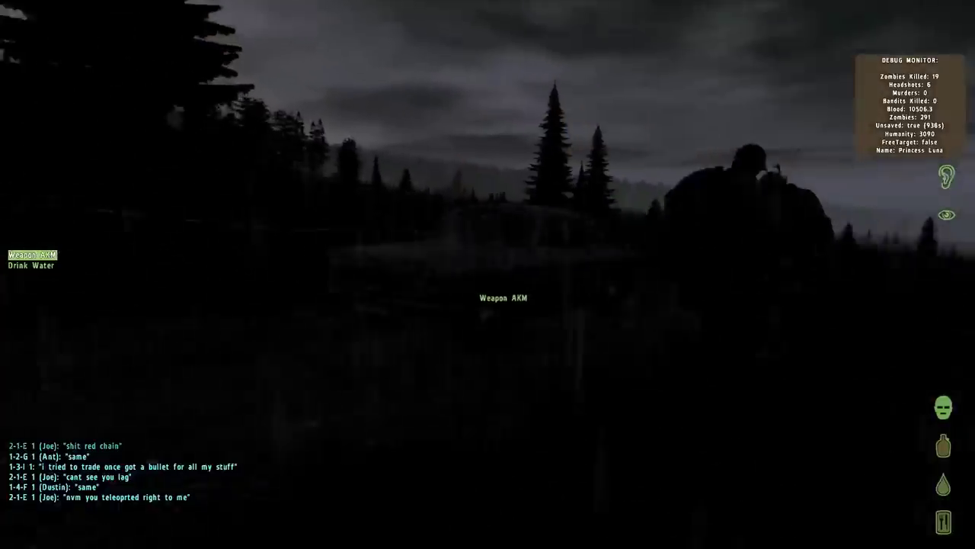
pyautogui.scroll(-1, 488, 274)
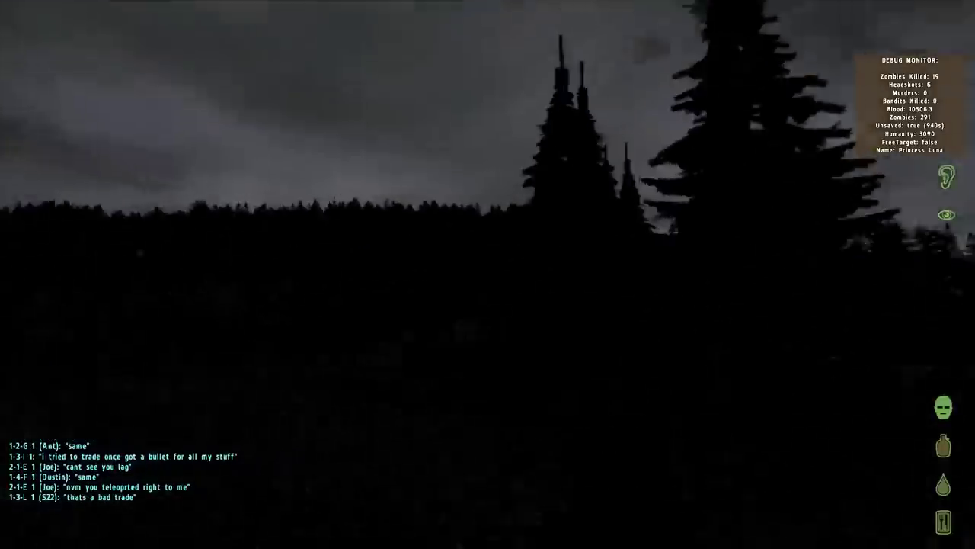
pyautogui.scroll(1, 487, 274)
pyautogui.scroll(1, 488, 275)
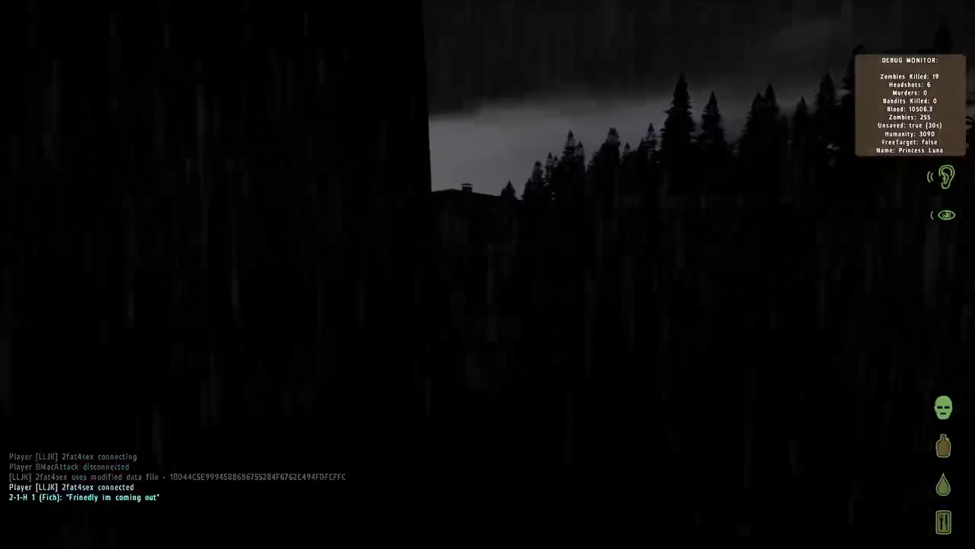
# Step: Move away from the wall and past its corner toward the treeline
pyautogui.press('a')
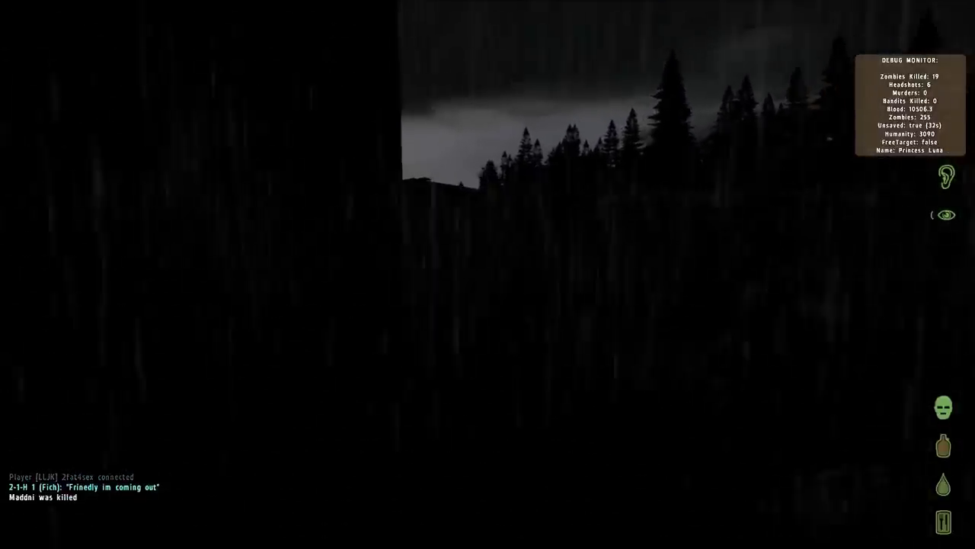
pyautogui.press('a')
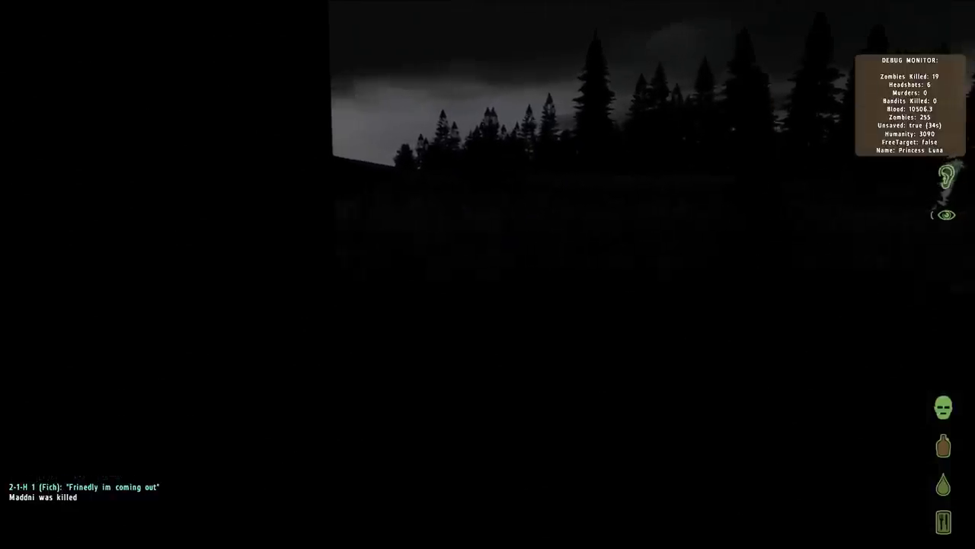
pyautogui.press('a')
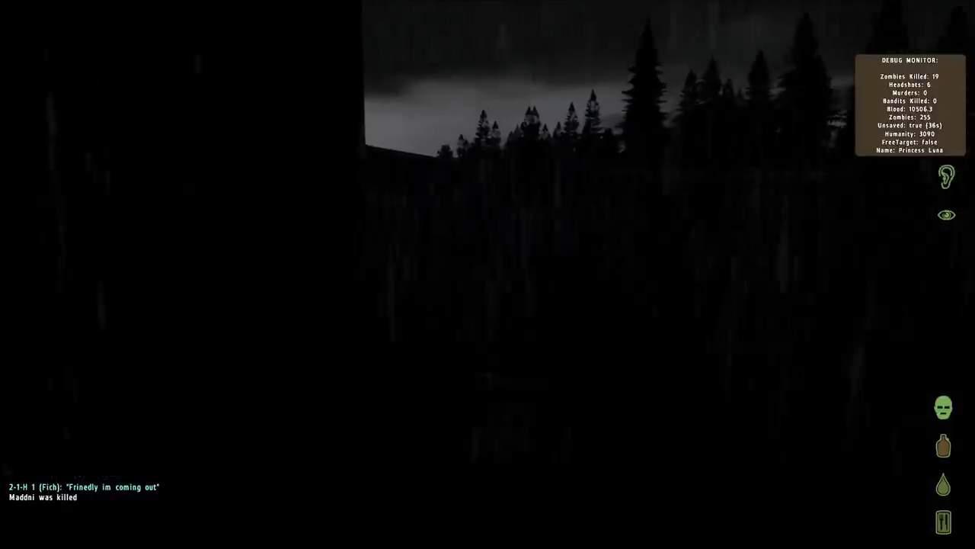
pyautogui.press('w')
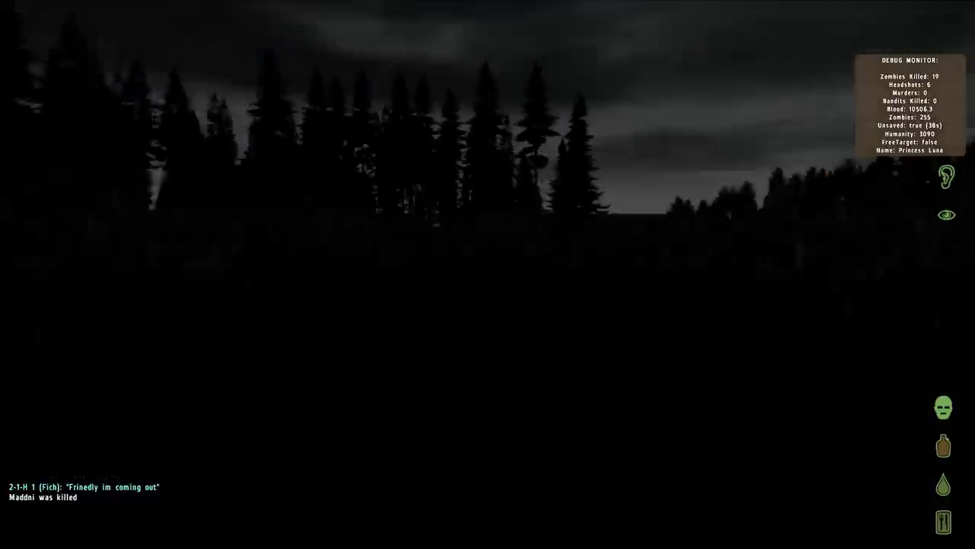
pyautogui.press('a')
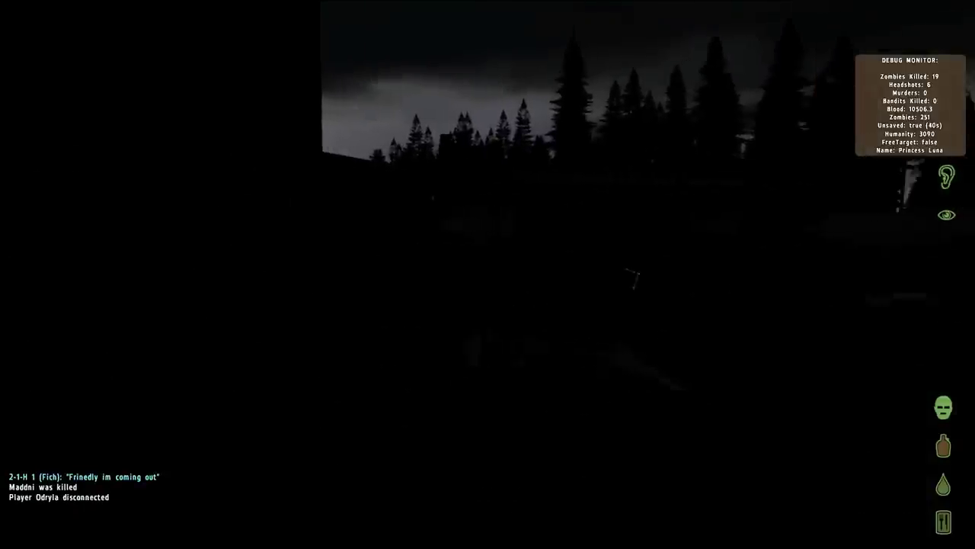
# Step: Walk through the open forest to the fenced buildings and the dark building by the watchtower
pyautogui.press('w')
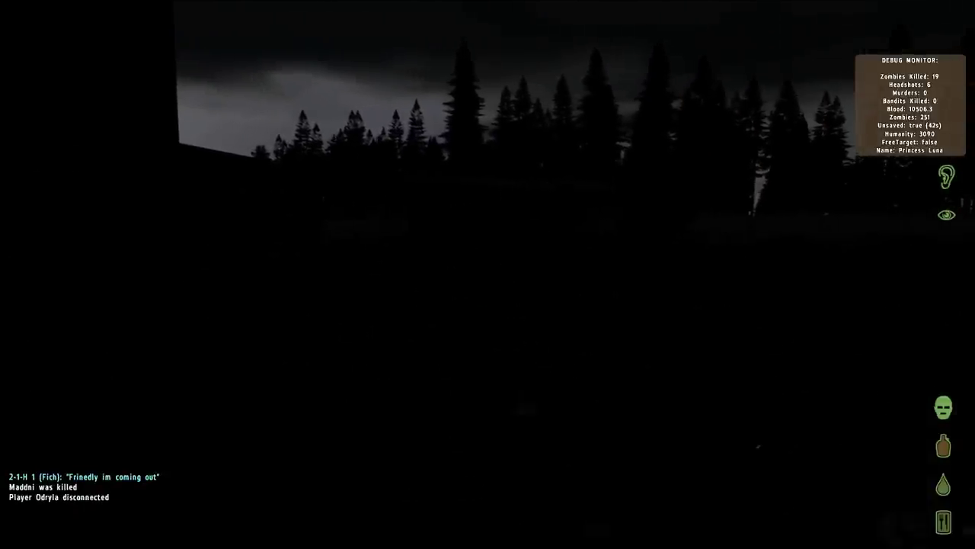
pyautogui.press('w')
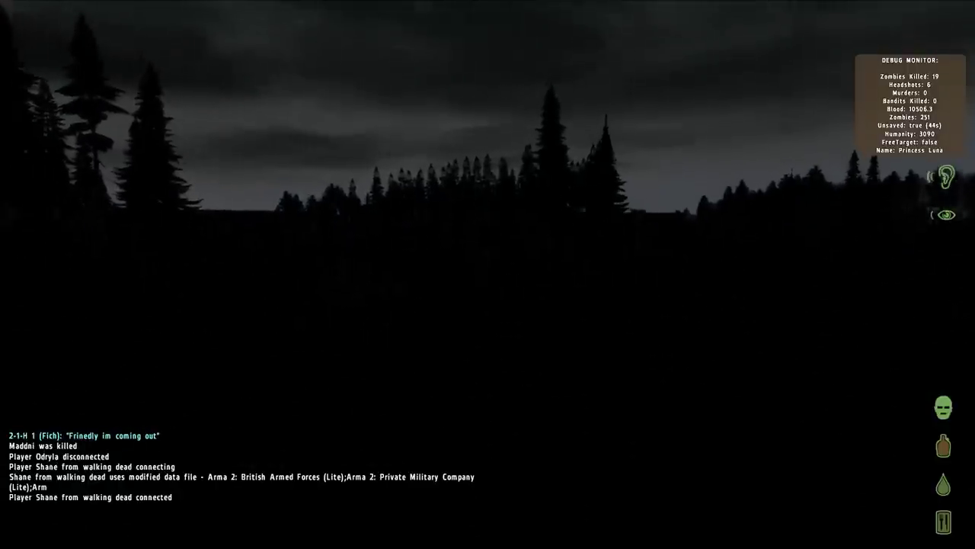
pyautogui.press('w')
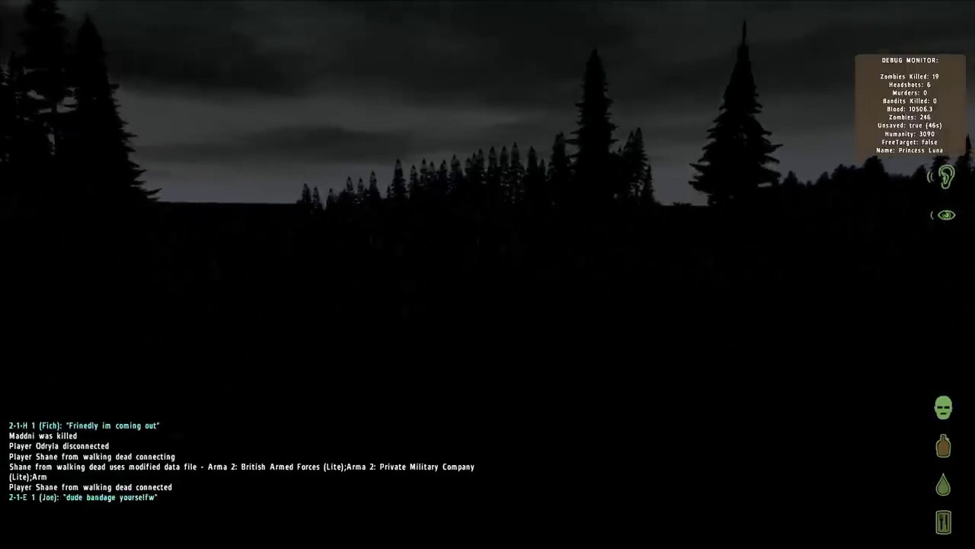
pyautogui.press('w')
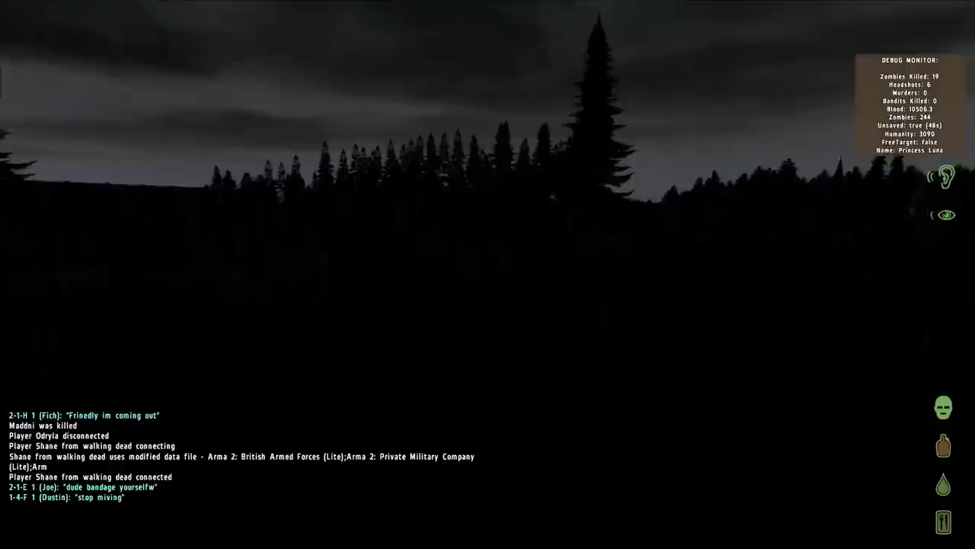
pyautogui.press('w')
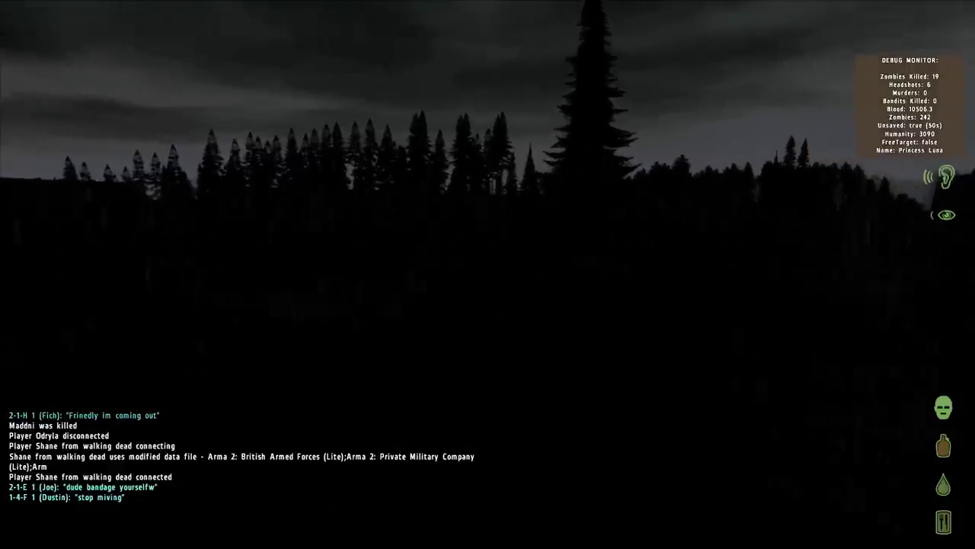
pyautogui.press('w')
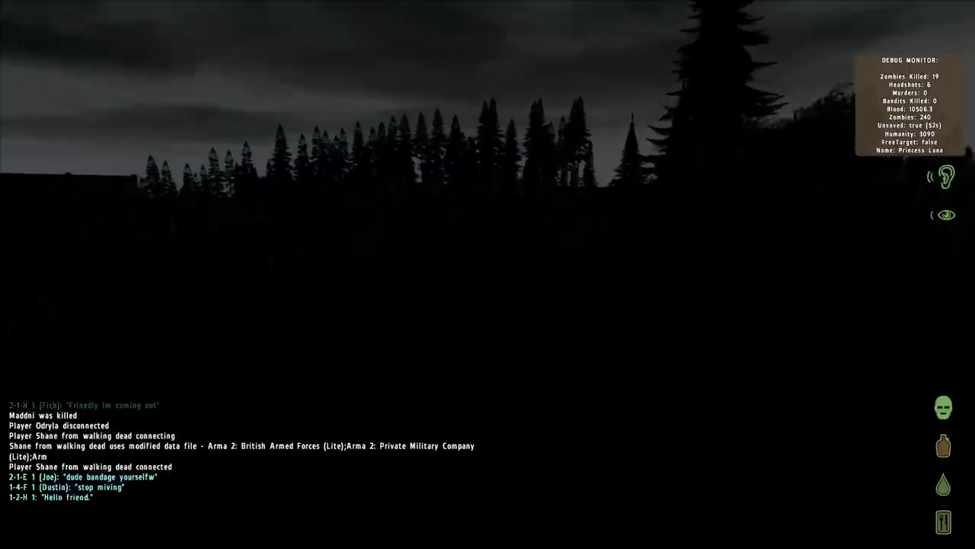
pyautogui.press('w')
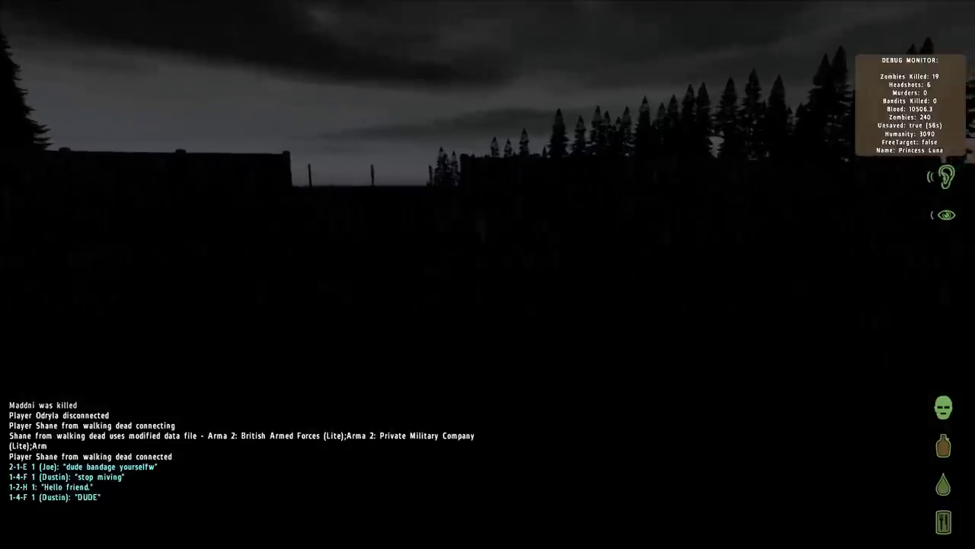
pyautogui.press('w')
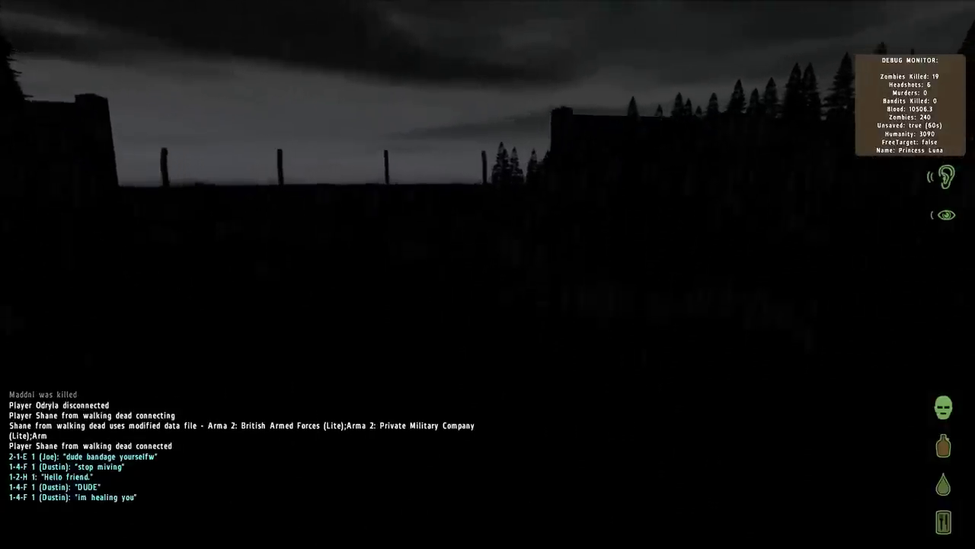
pyautogui.press('w')
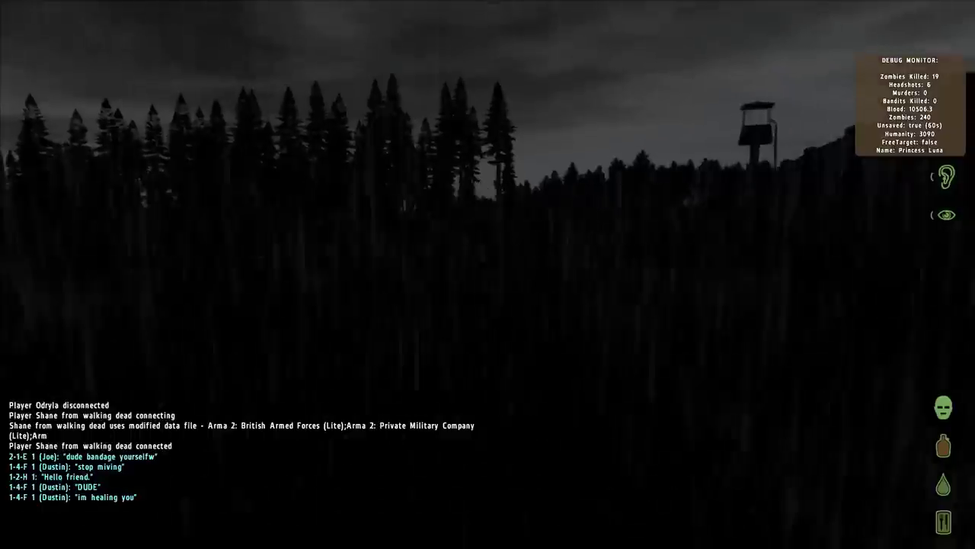
pyautogui.press('w')
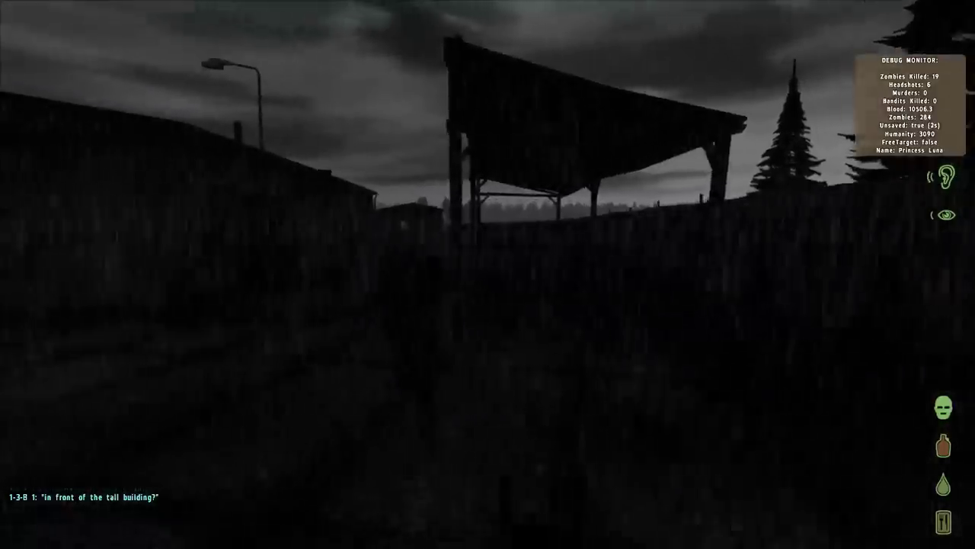
# Step: Weave between the buildings into the dark house and settle beside its window opening
pyautogui.press('w')
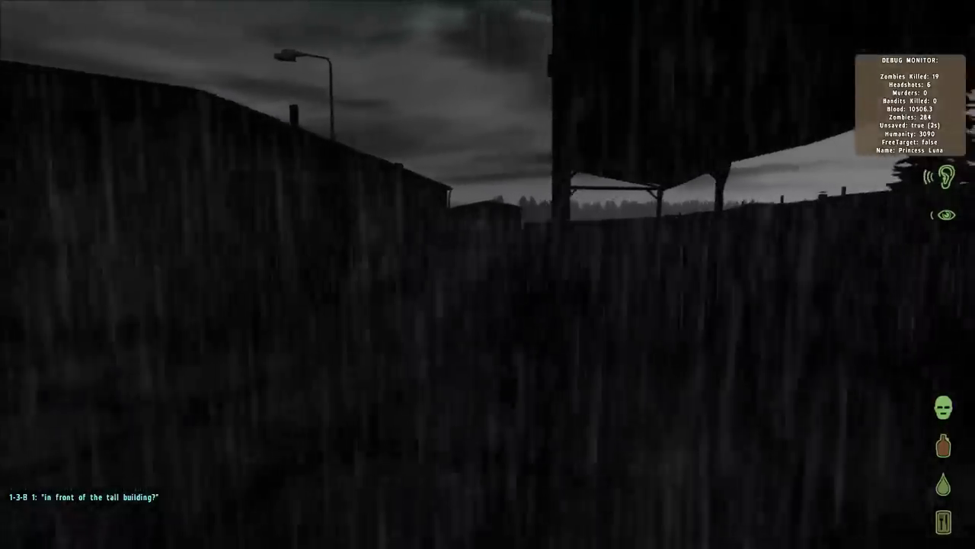
pyautogui.press('w')
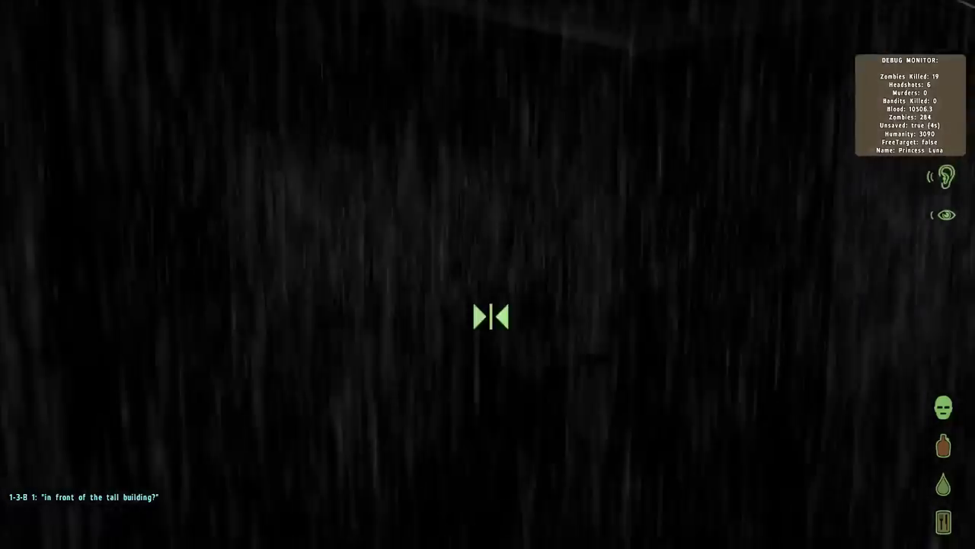
pyautogui.press('w')
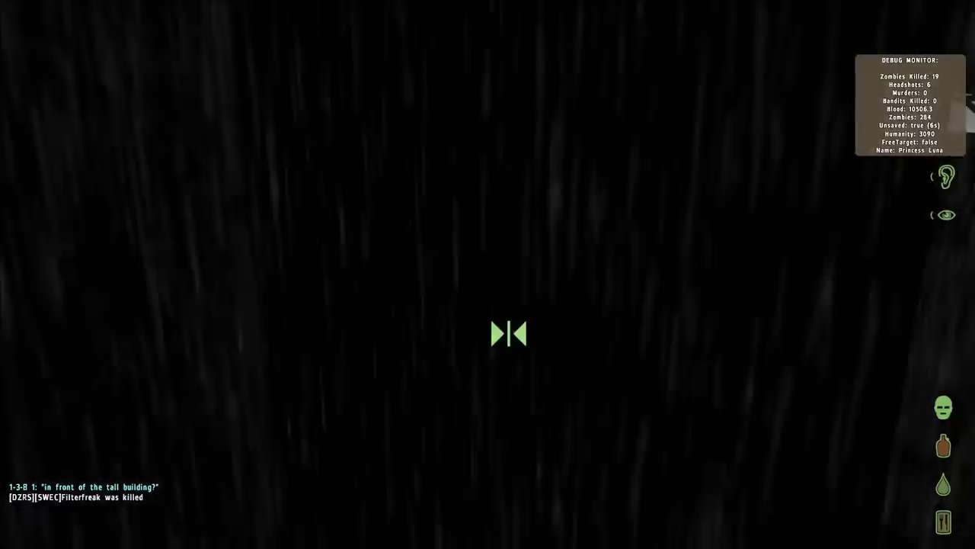
pyautogui.press('w')
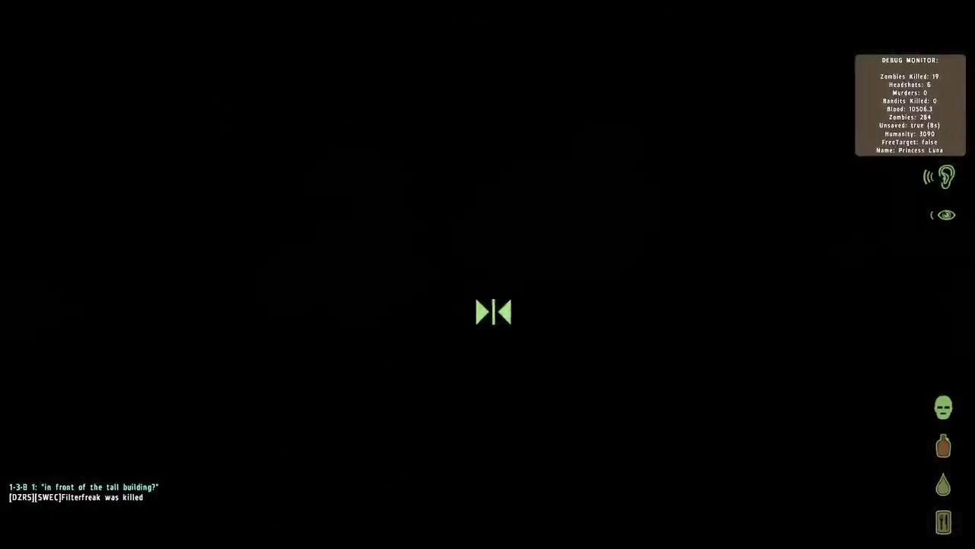
pyautogui.press('w')
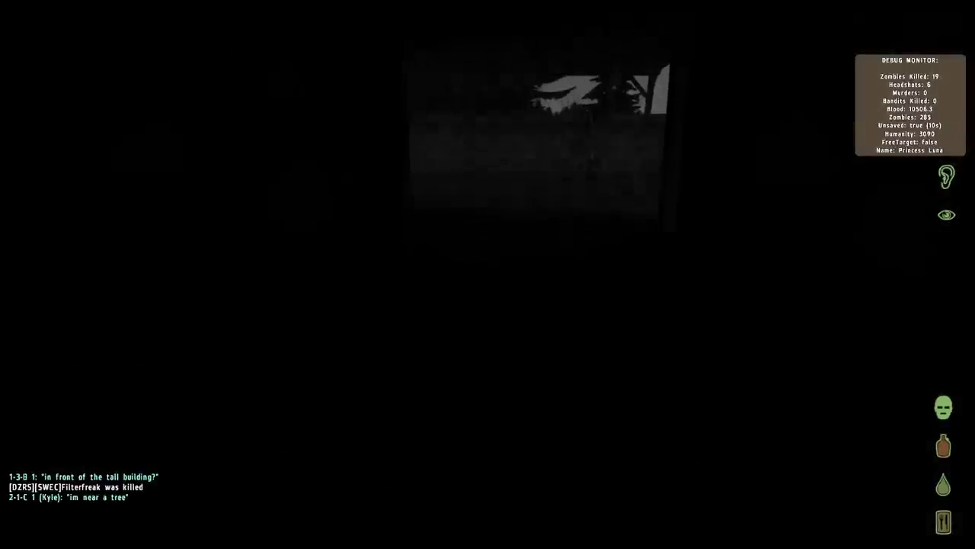
pyautogui.press('w')
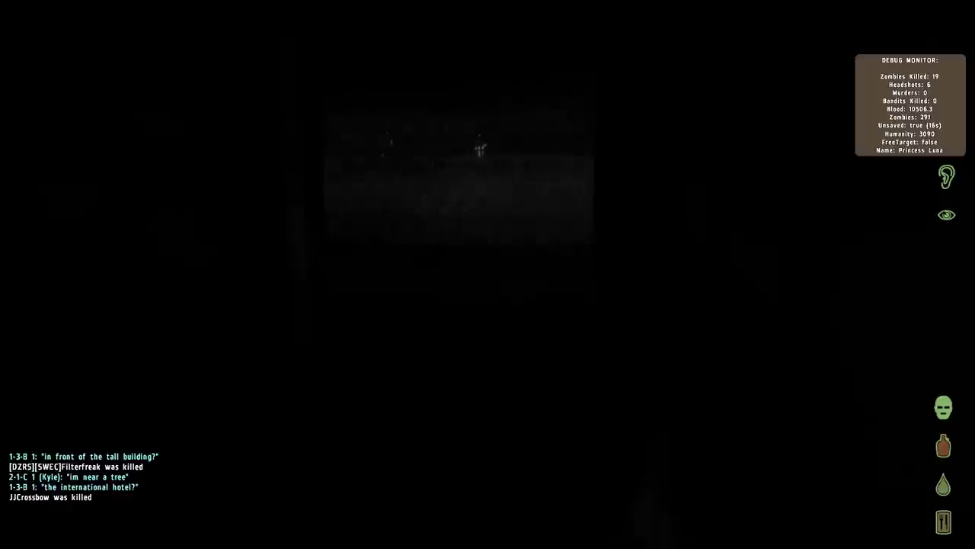
pyautogui.press('w')
pyautogui.press('w')
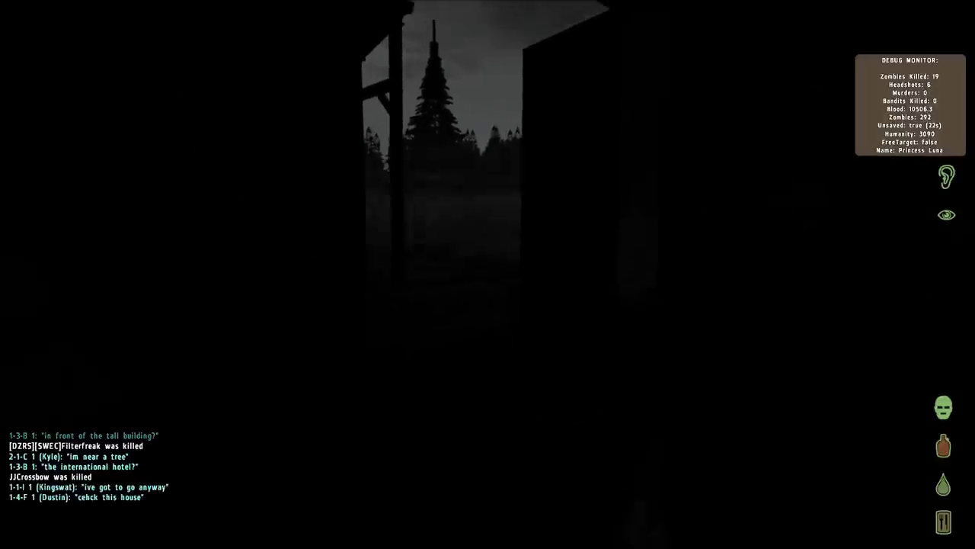
pyautogui.press('Escape')
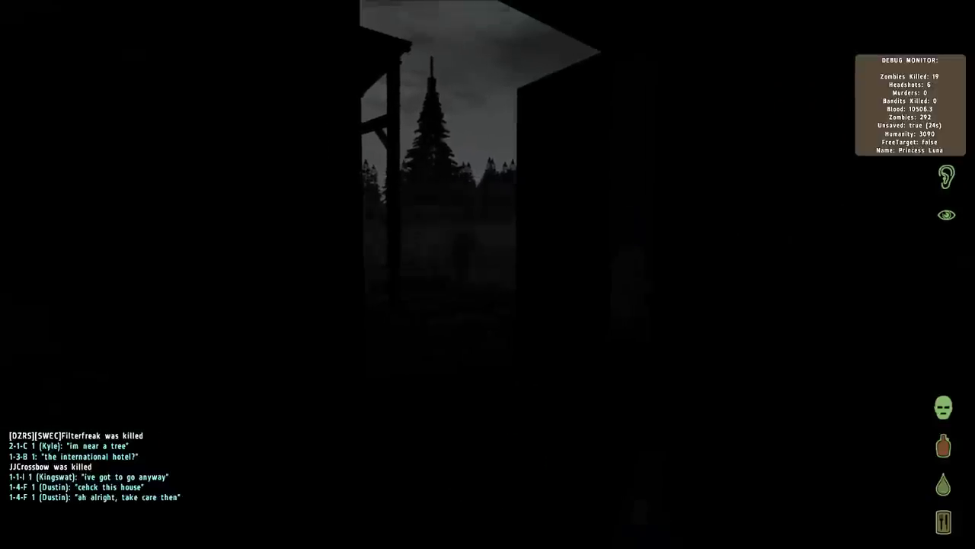